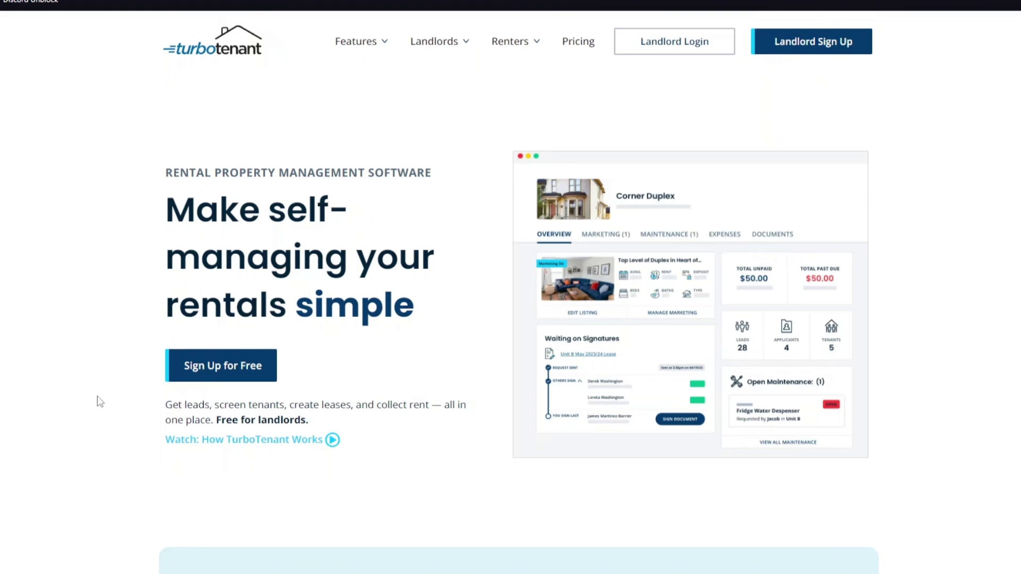
- Start a free TurboTenant sign-up from the home page
middle_click(56, 59)
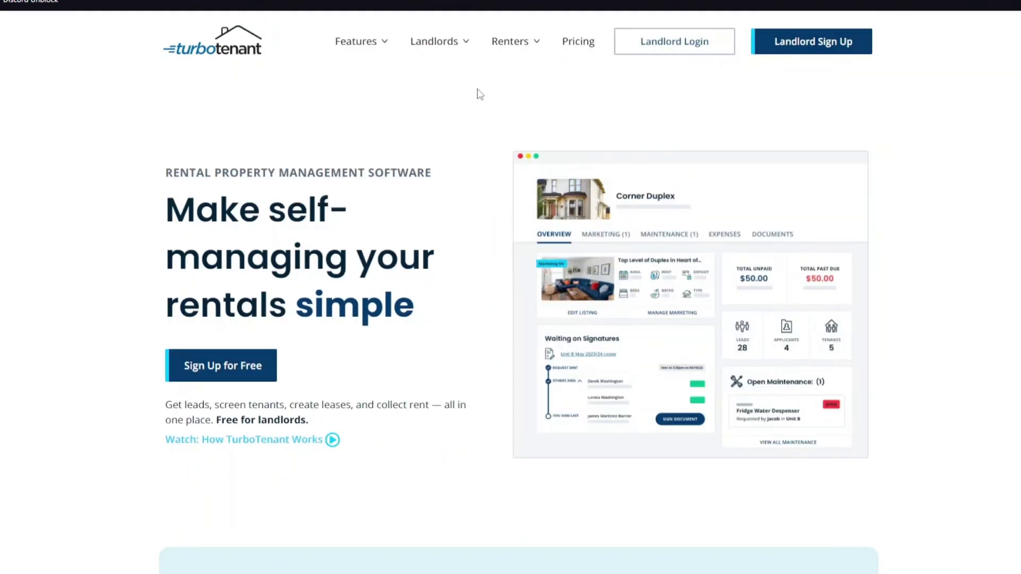
scroll(385, 129, down, 1)
scroll(385, 129, down, 1)
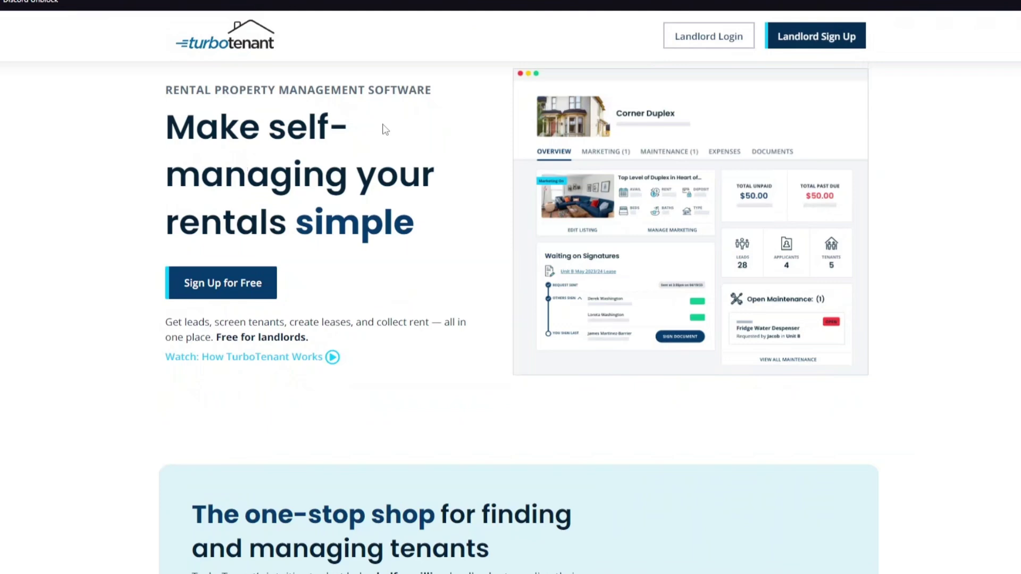
scroll(385, 129, up, 2)
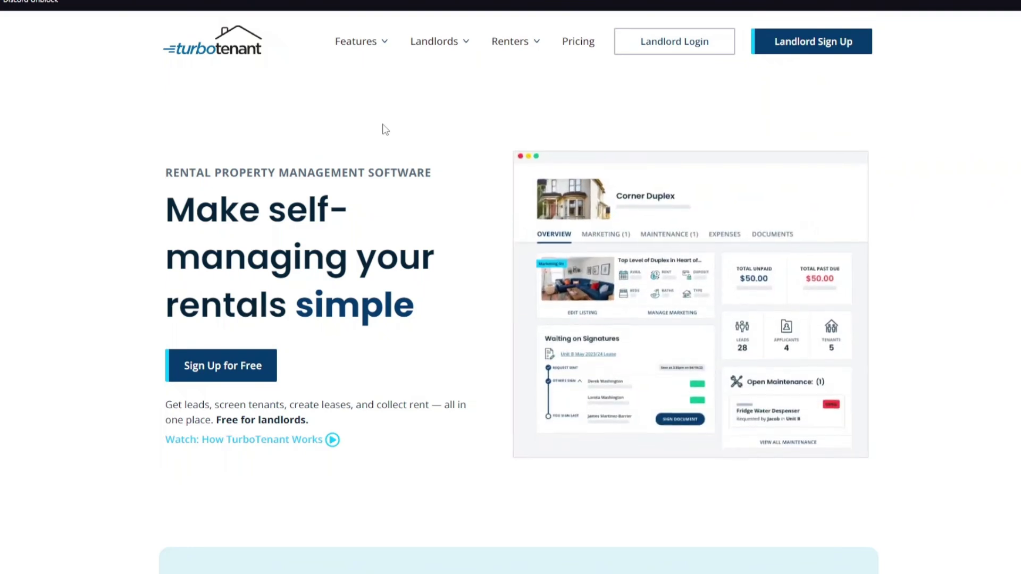
click(220, 373)
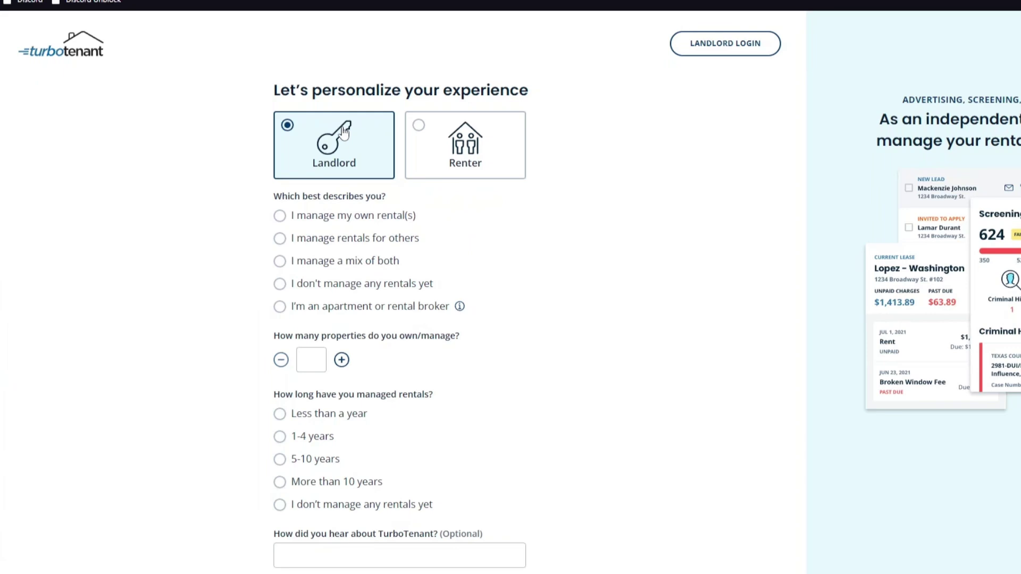
- Switch the account type to Renter, then back to Landlord
scroll(333, 219, down, 1)
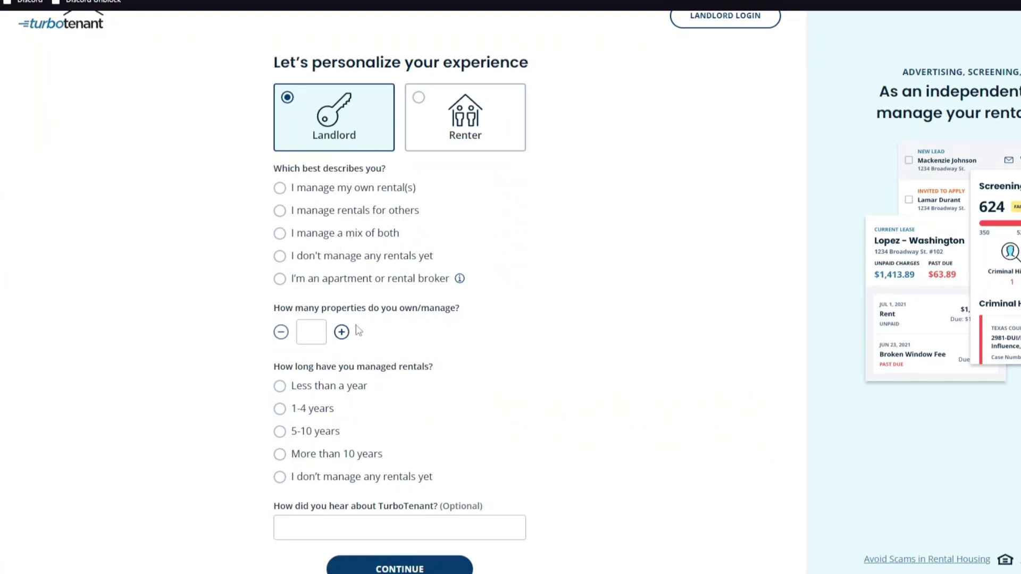
scroll(356, 330, up, 1)
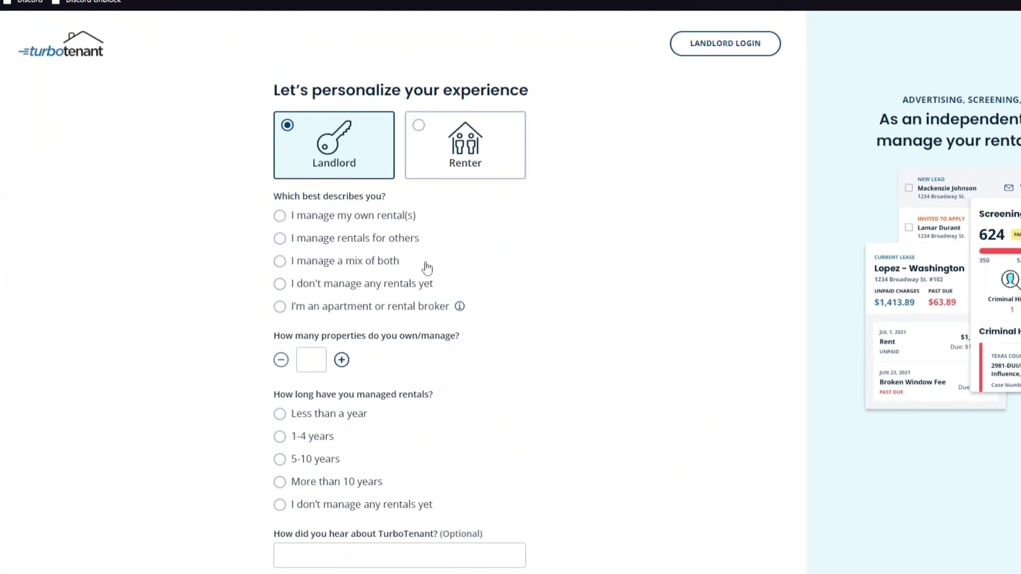
click(452, 146)
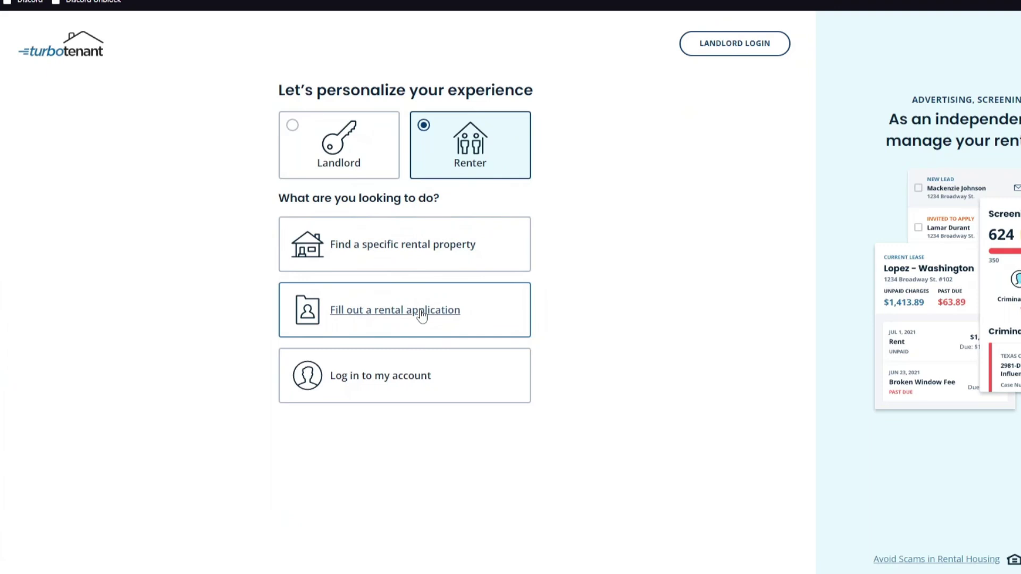
click(370, 150)
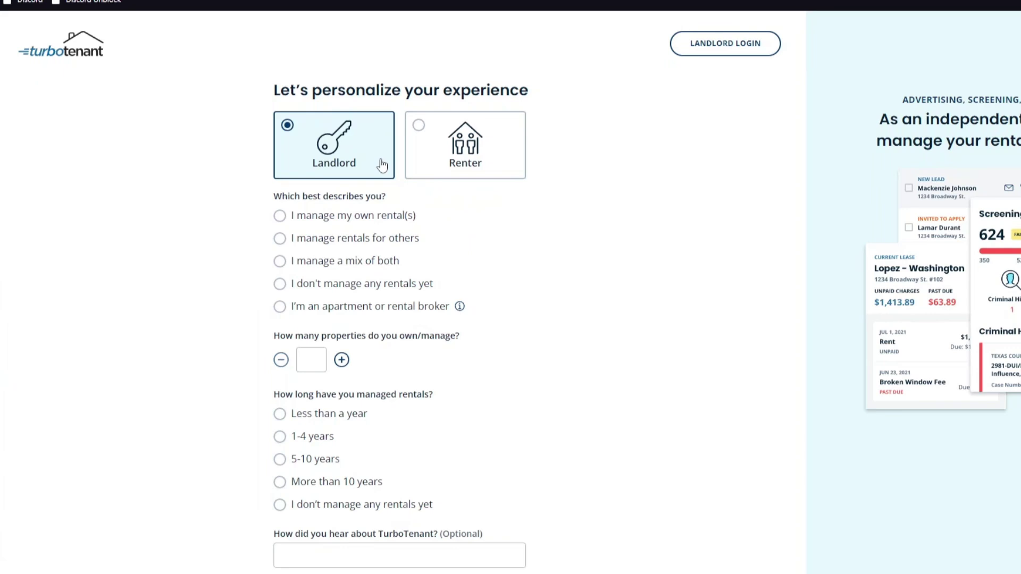
scroll(328, 178, down, 1)
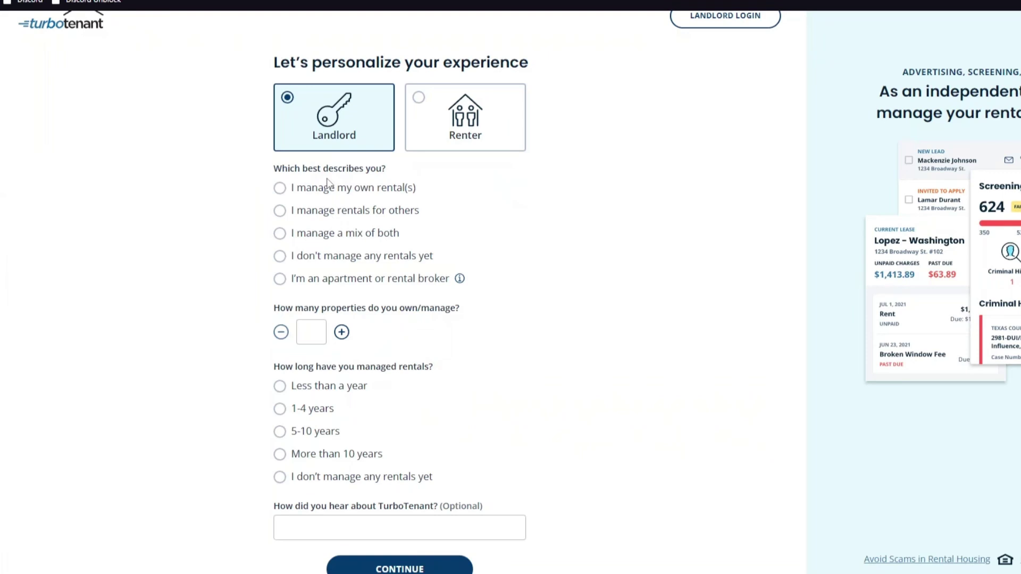
- Answer: manage own rentals, 4 properties, 5-10 years experience, and continue
click(329, 198)
click(341, 332)
click(341, 332)
click(342, 332)
click(342, 332)
click(310, 432)
click(399, 568)
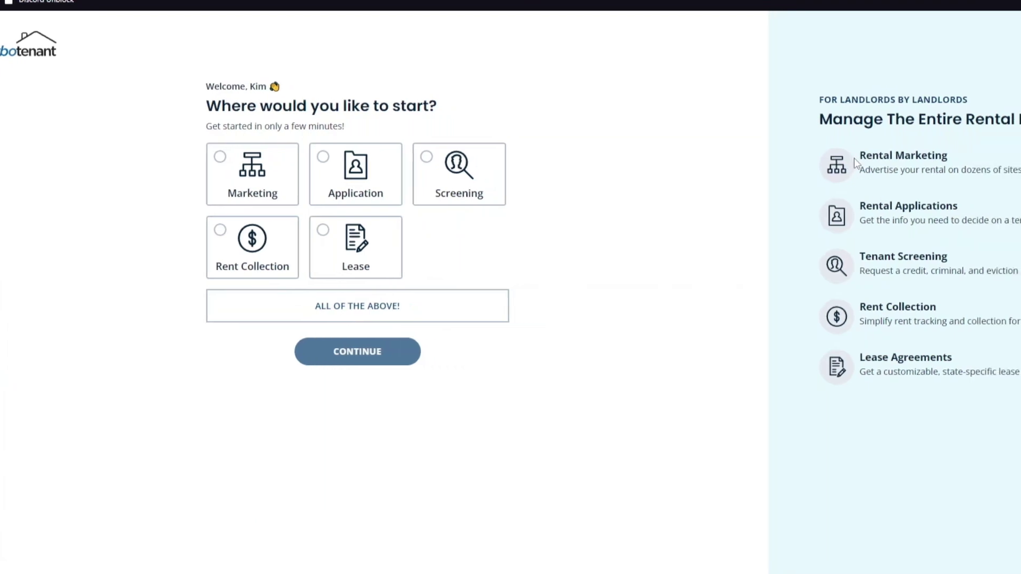
- Read the Rental Marketing, Applications, Screening, Rent Collection and Lease Agreements descriptions
drag(904, 156, 1000, 169)
drag(841, 169, 945, 169)
drag(748, 207, 809, 209)
drag(755, 220, 880, 220)
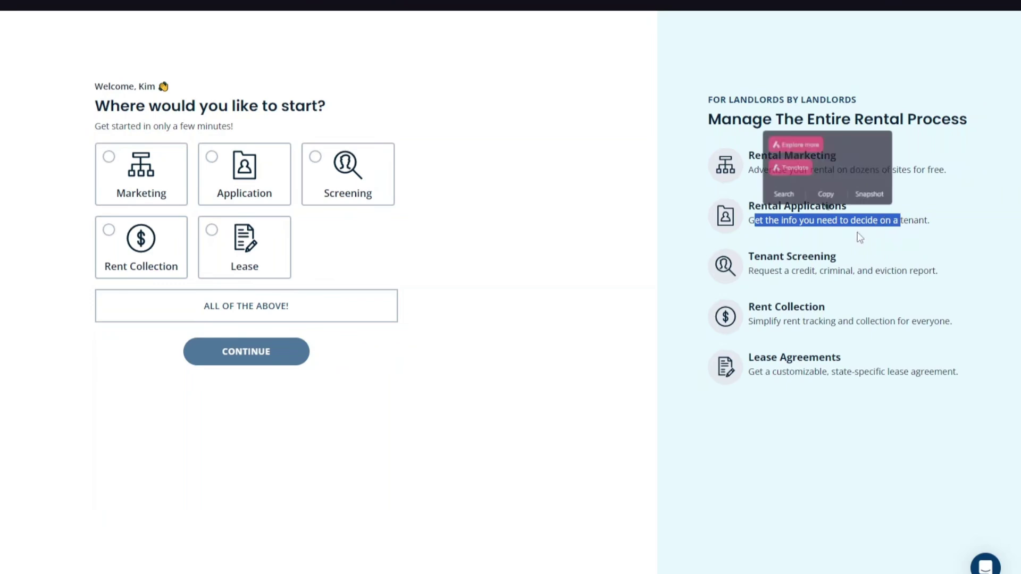
click(760, 257)
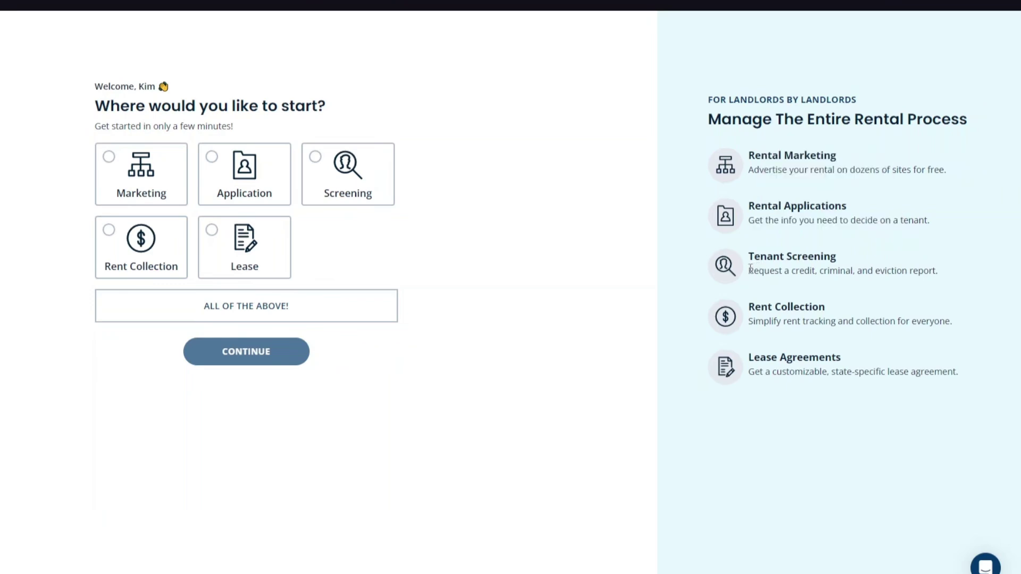
drag(751, 269, 909, 271)
drag(760, 309, 876, 322)
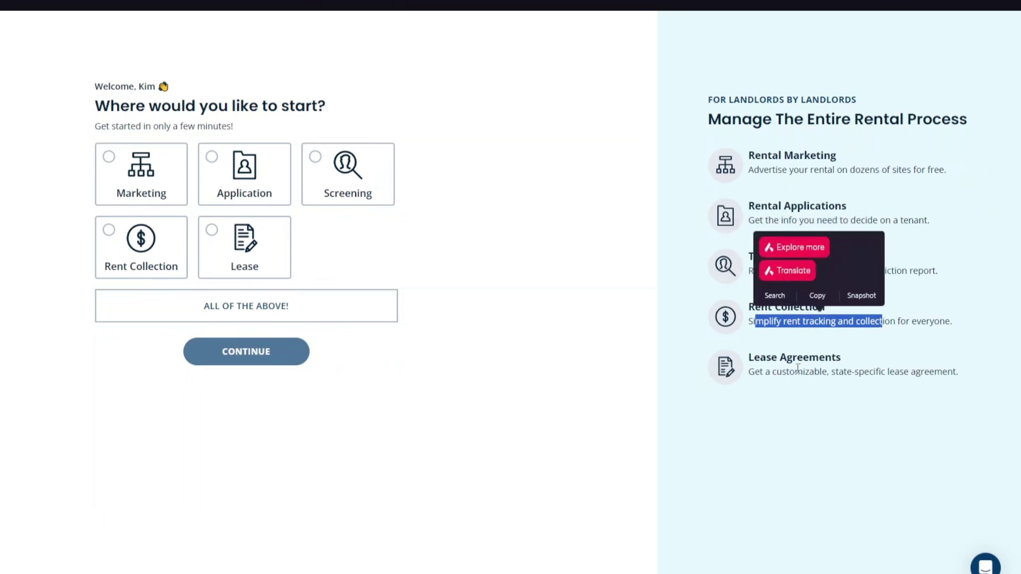
drag(771, 362, 859, 373)
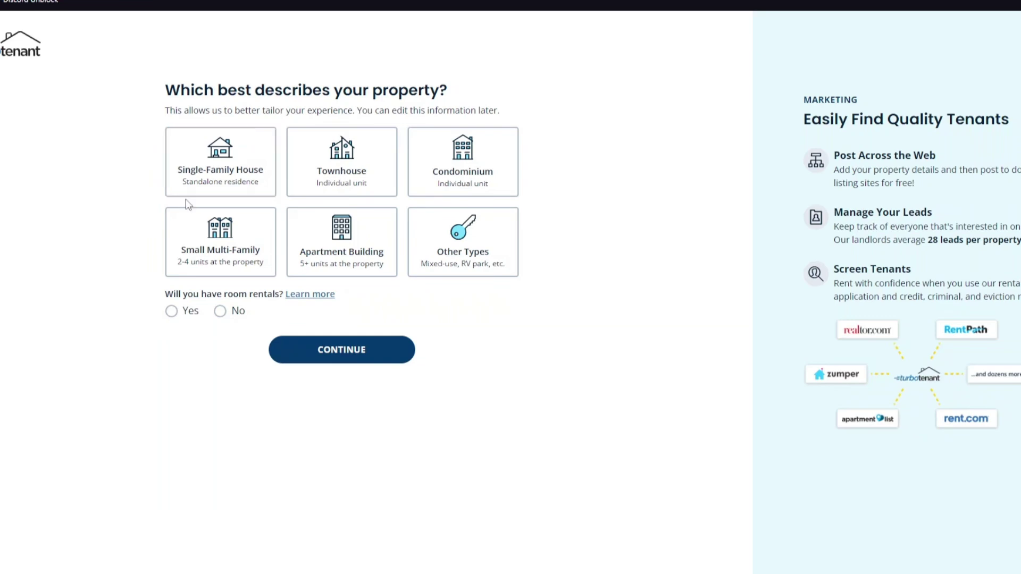
- Choose Single-Family House as the property type and answer No to room rentals
drag(190, 91, 405, 97)
click(372, 101)
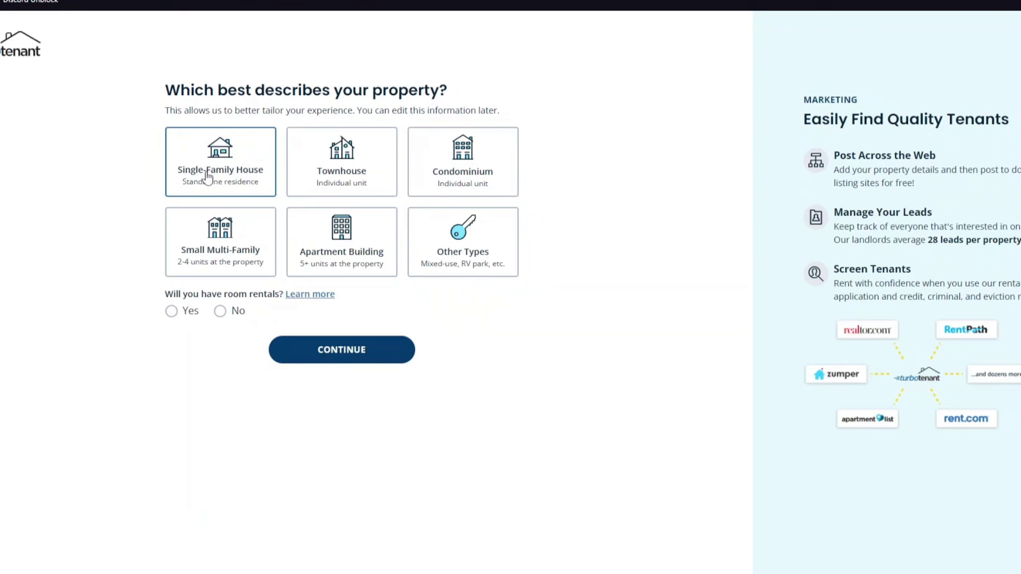
click(192, 162)
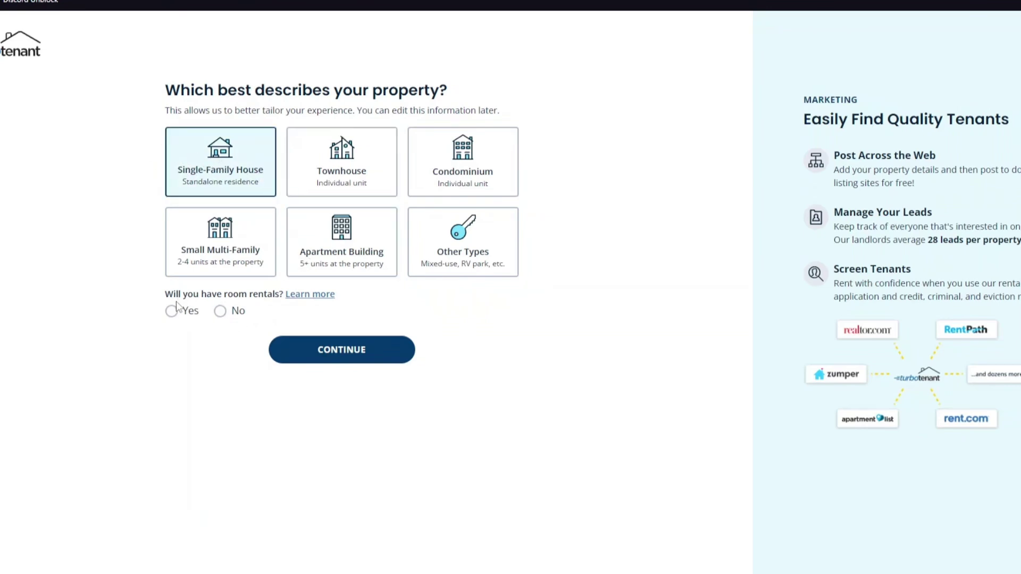
click(232, 318)
- Enter the street address, then choose 'Just want to explore TurboTenant' to reach the dashboard
scroll(266, 326, down, 1)
click(257, 327)
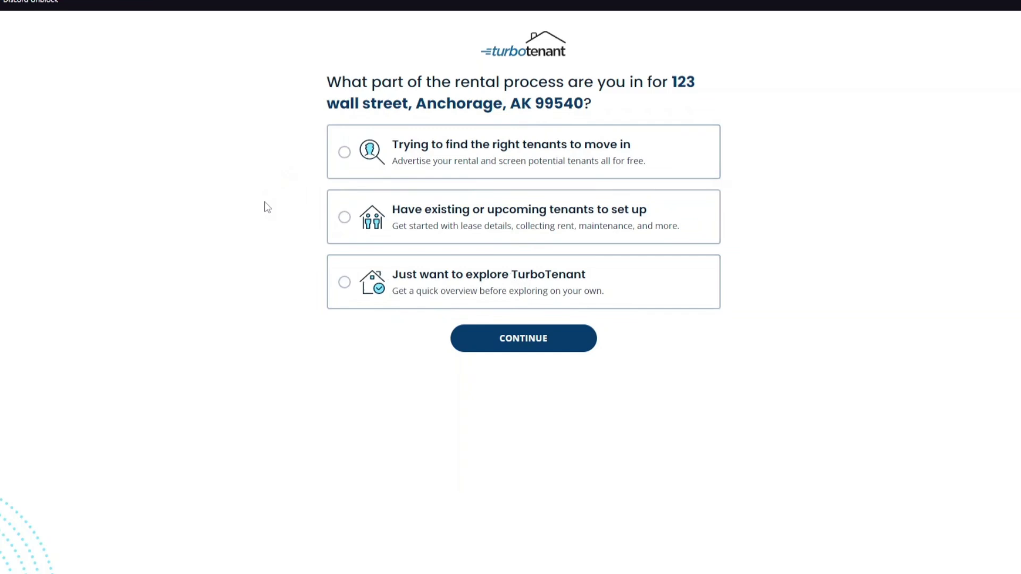
click(392, 294)
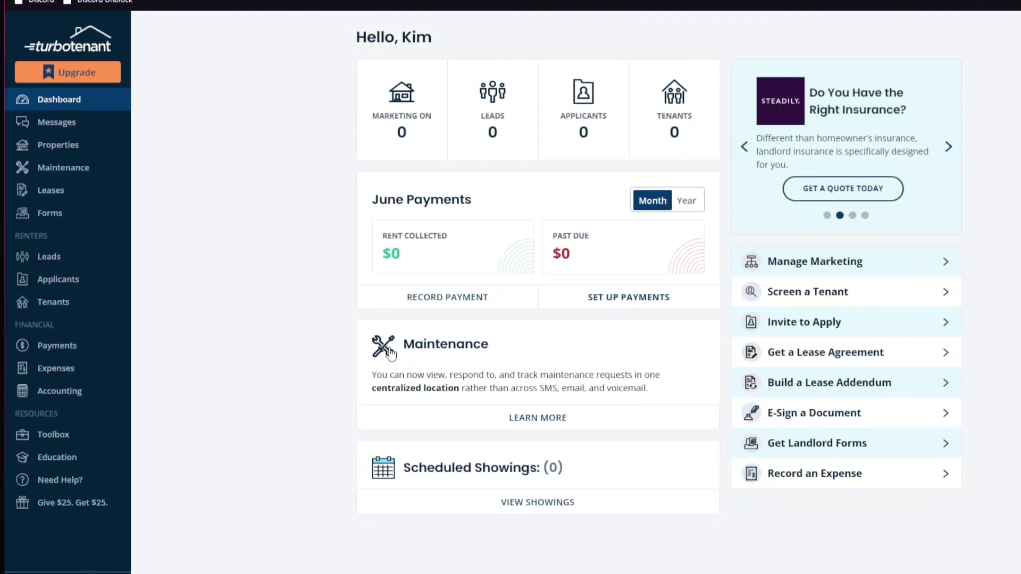
click(34, 150)
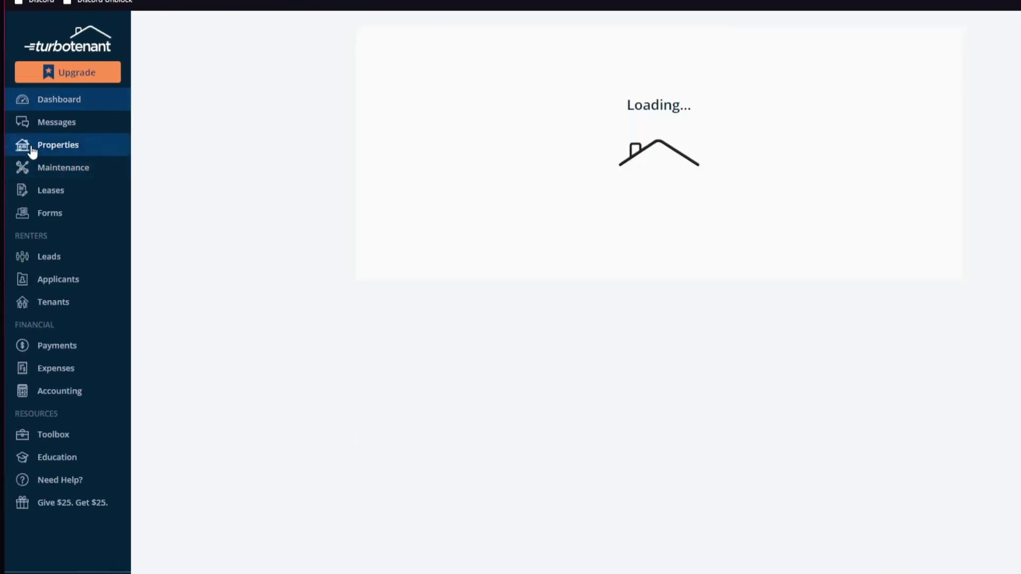
click(62, 168)
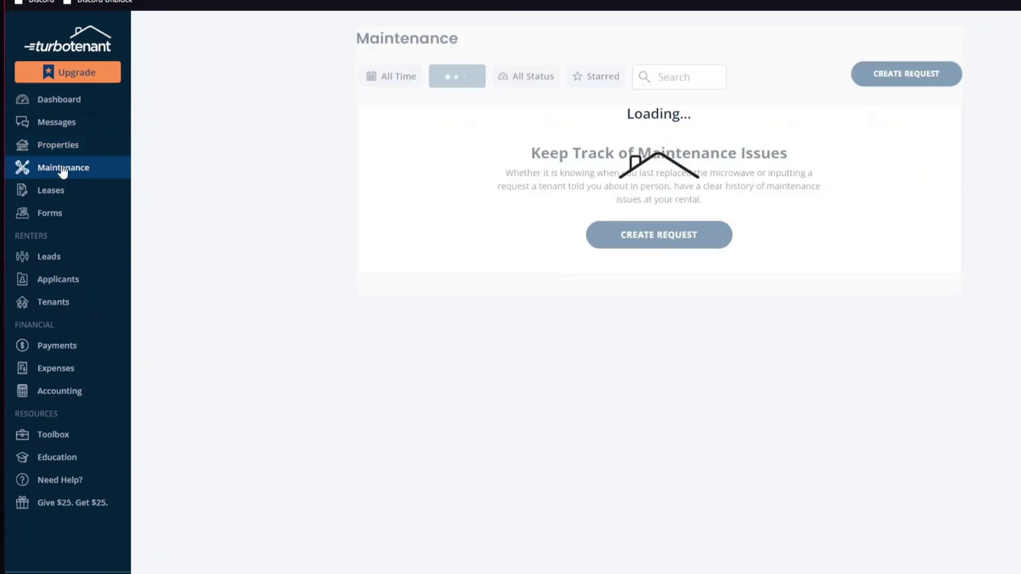
click(63, 192)
click(70, 214)
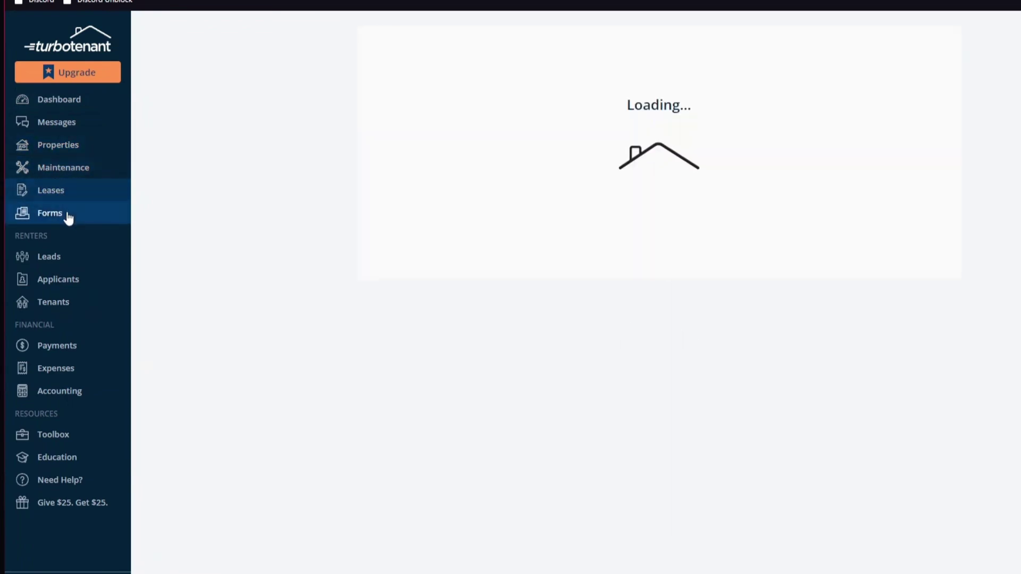
click(64, 257)
click(67, 280)
click(65, 304)
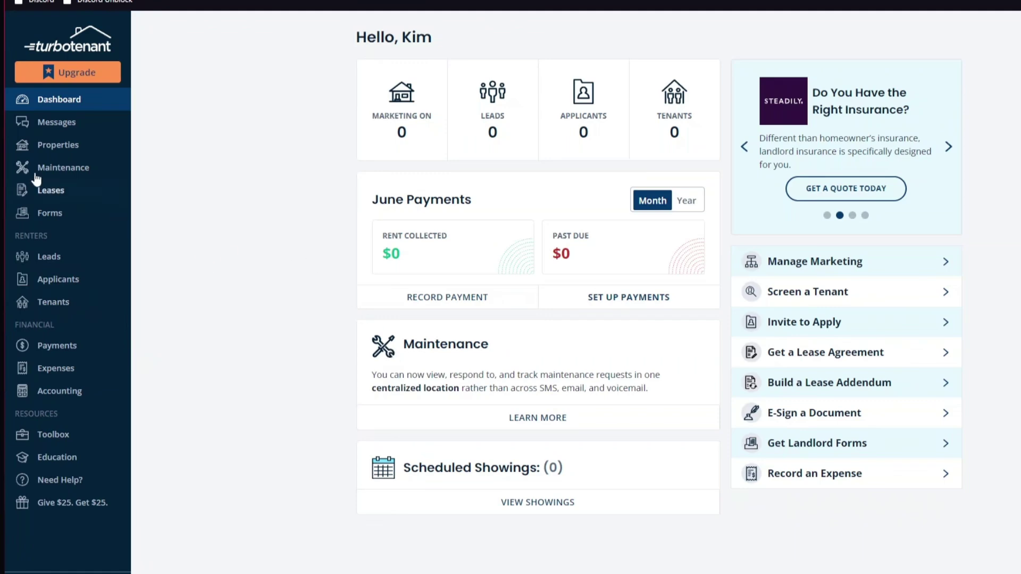
- Visit the Messages, Properties, Maintenance and Leases sections in turn
click(54, 126)
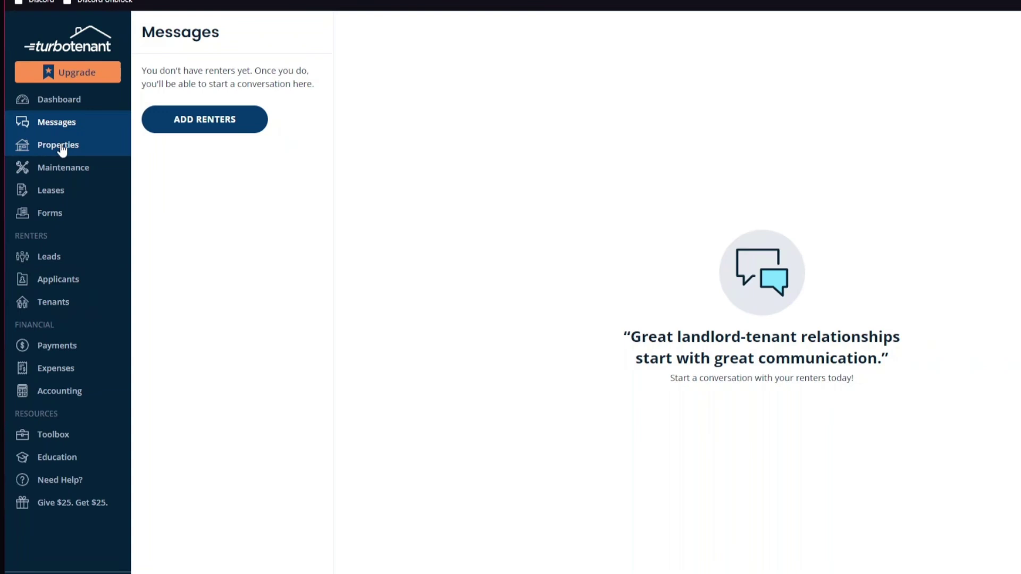
click(61, 149)
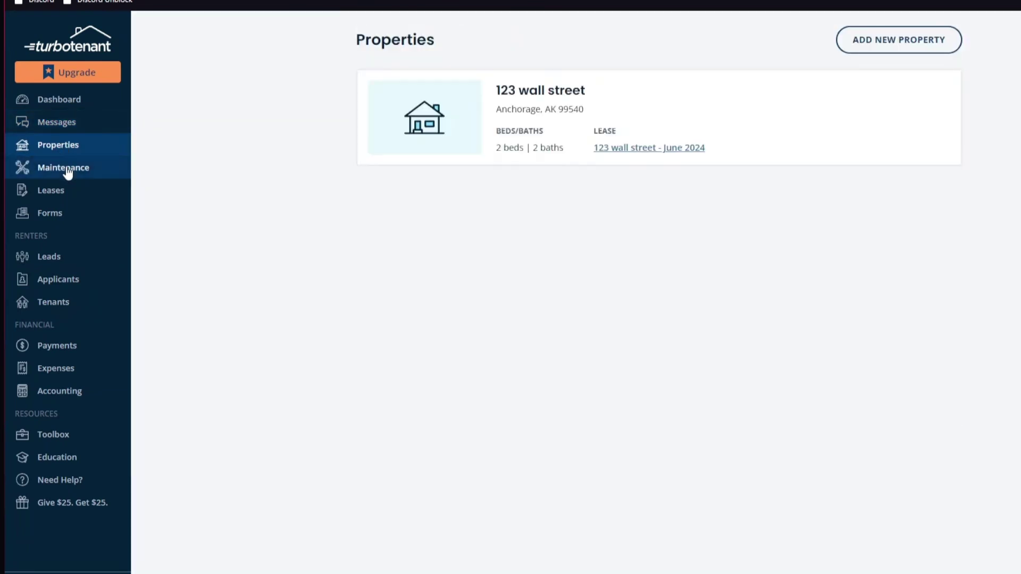
click(67, 171)
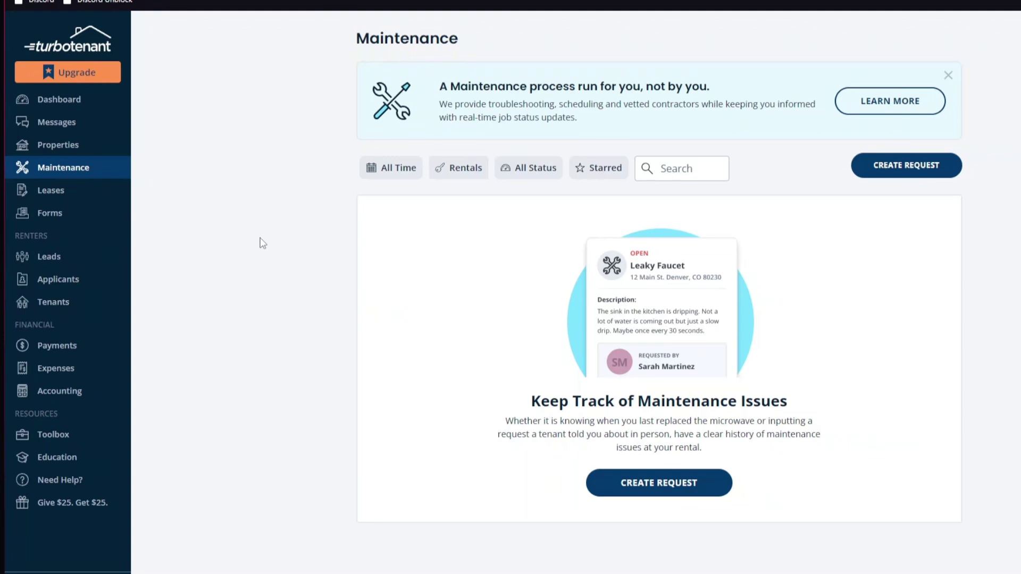
click(46, 192)
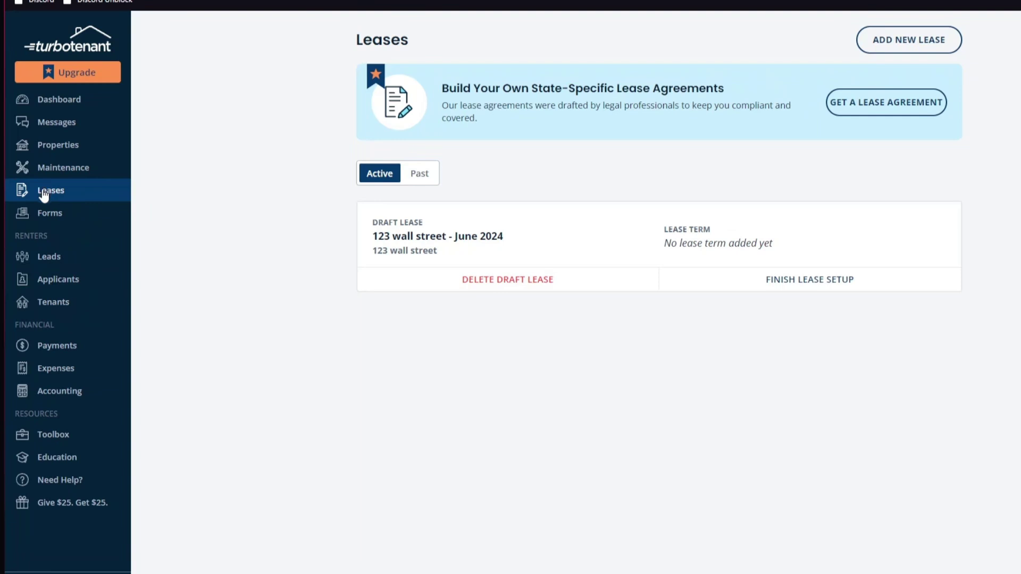
- Scroll through the Forms page's lease and forms pack previews
click(78, 213)
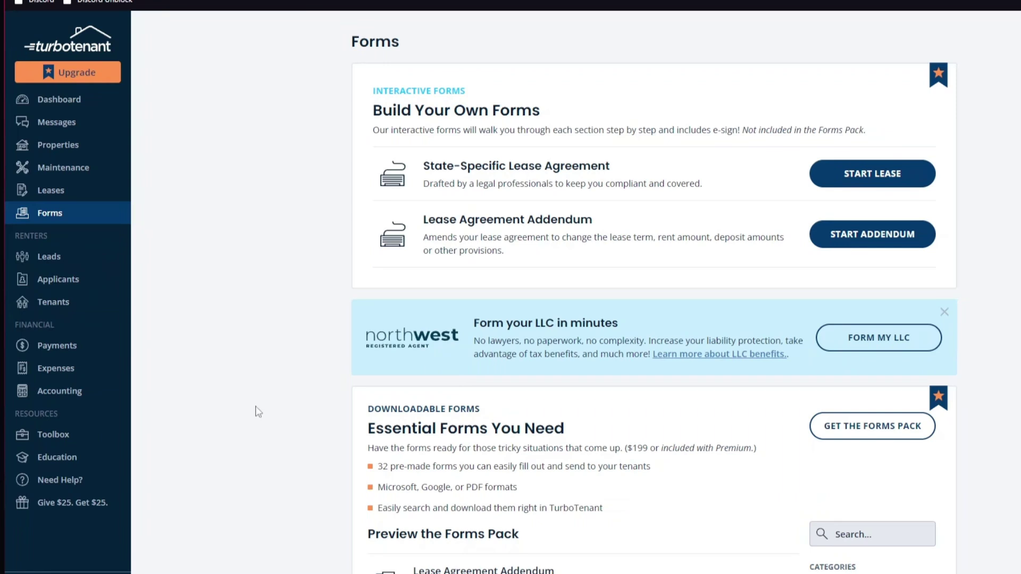
scroll(258, 412, down, 1)
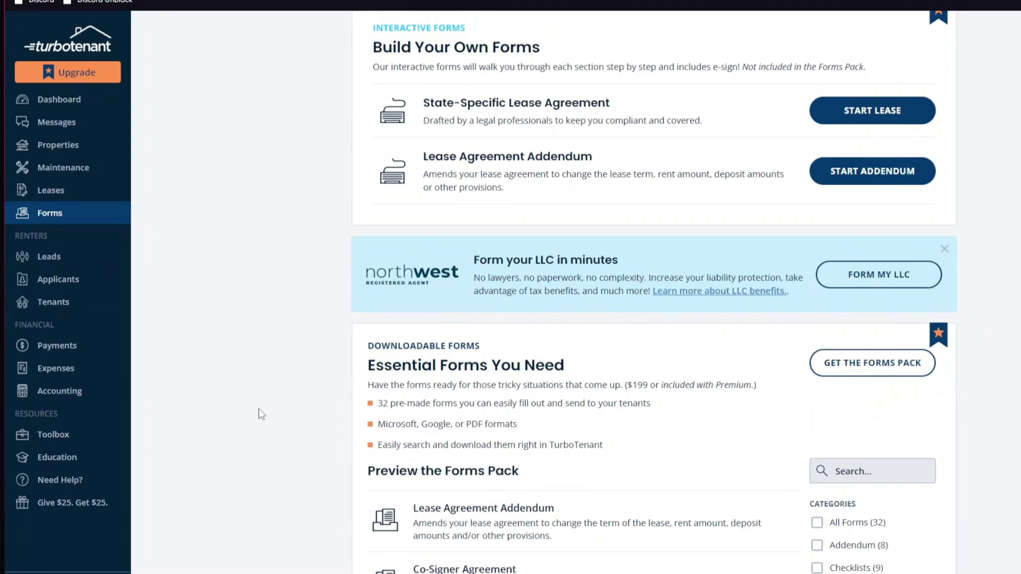
scroll(261, 414, down, 1)
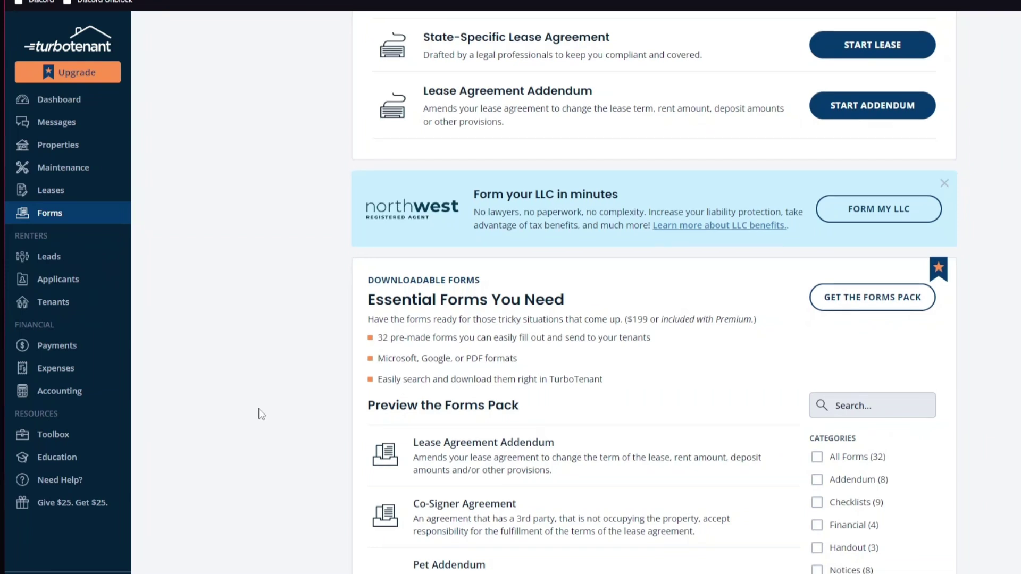
scroll(260, 414, down, 1)
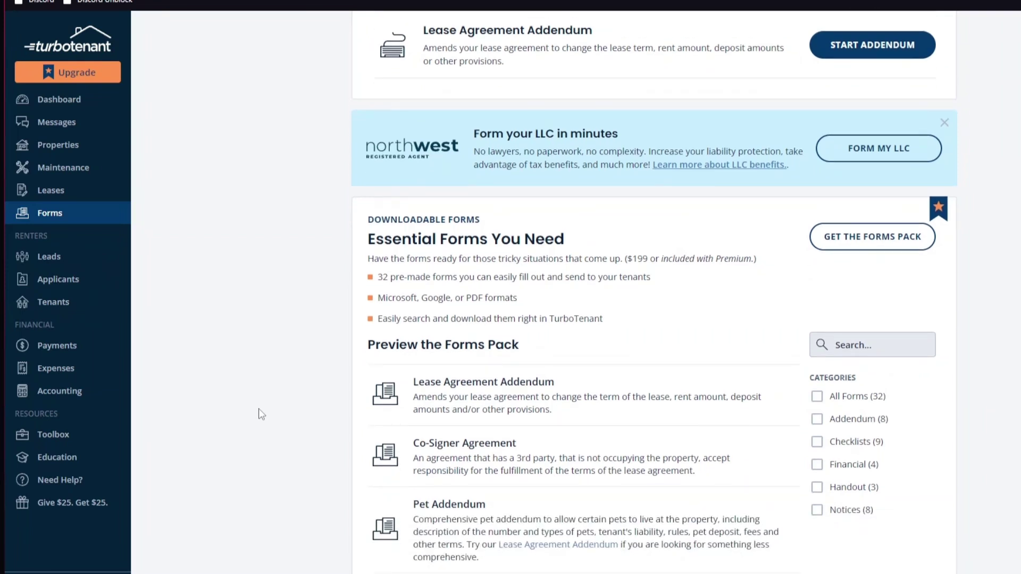
scroll(261, 414, down, 2)
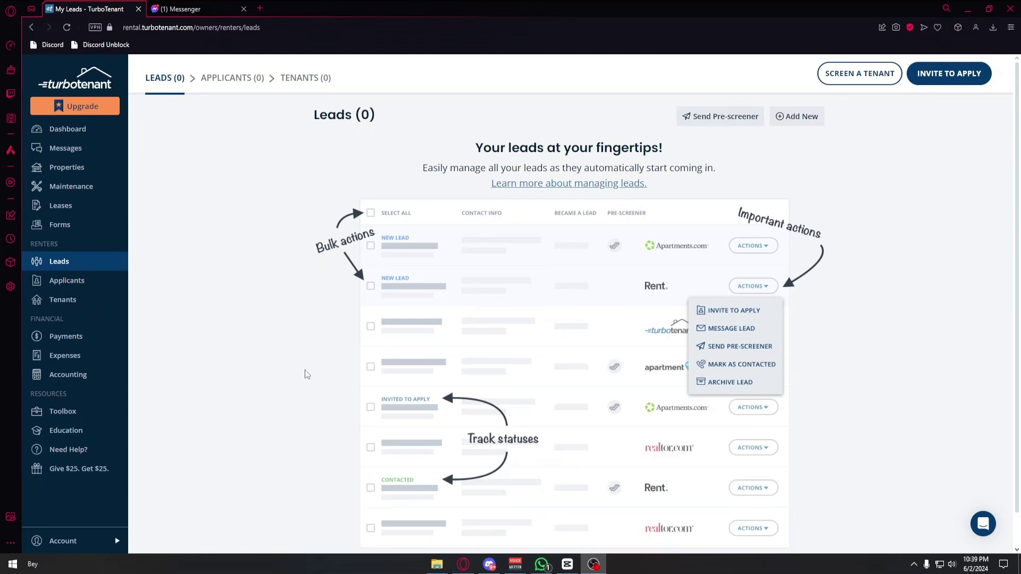
scroll(308, 375, down, 1)
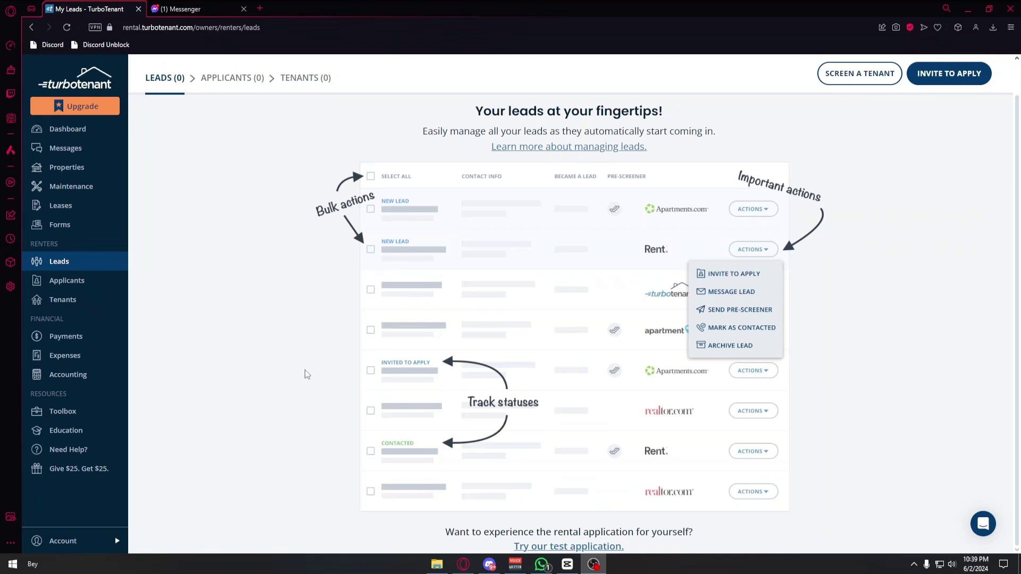
scroll(308, 374, up, 1)
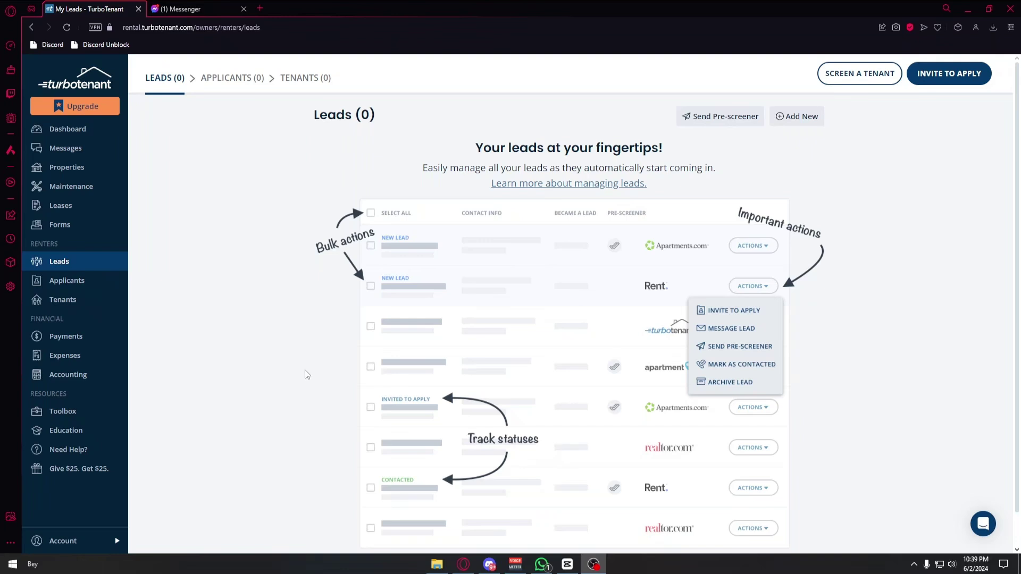
scroll(307, 374, down, 1)
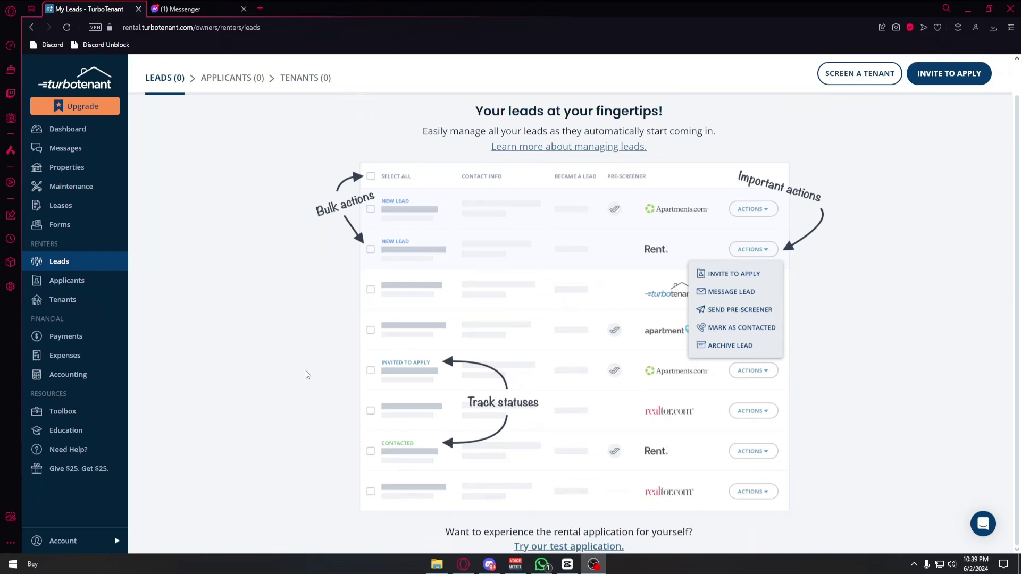
scroll(308, 374, up, 1)
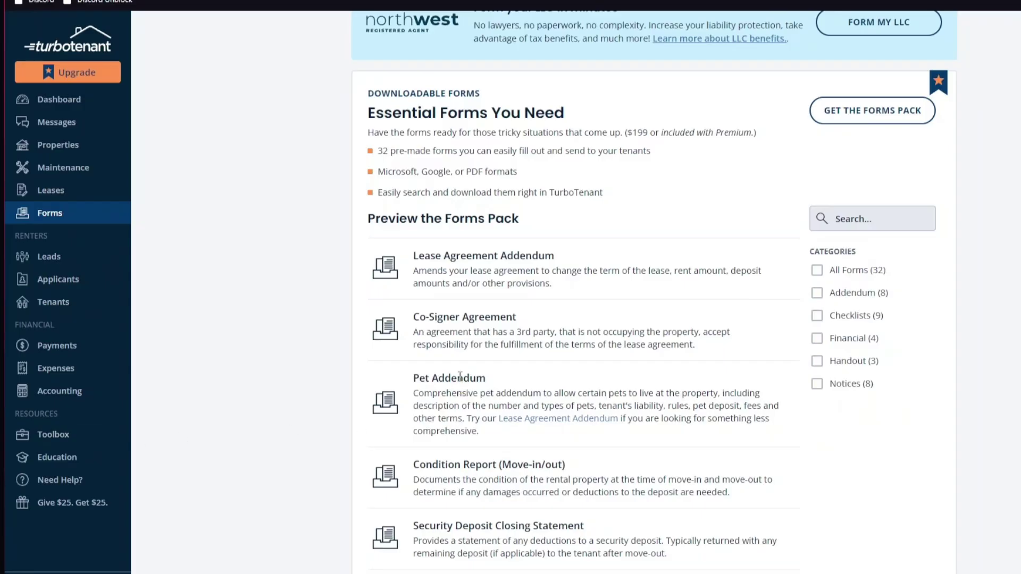
- Scroll the Forms Pack list past Tenant Estoppel Certificate and Property Rules to Trust Account Ledger
scroll(302, 344, down, 1)
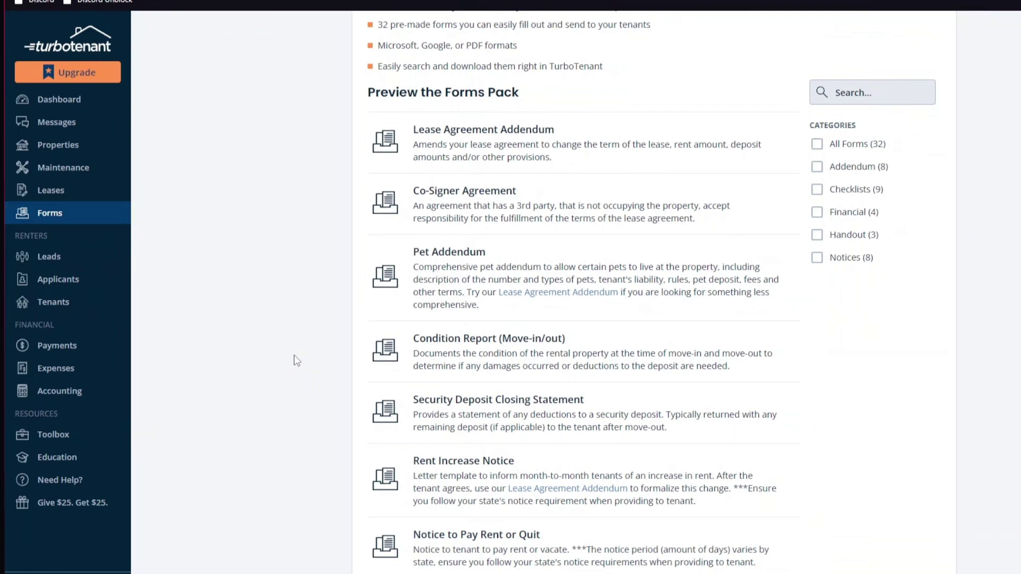
scroll(294, 356, down, 3)
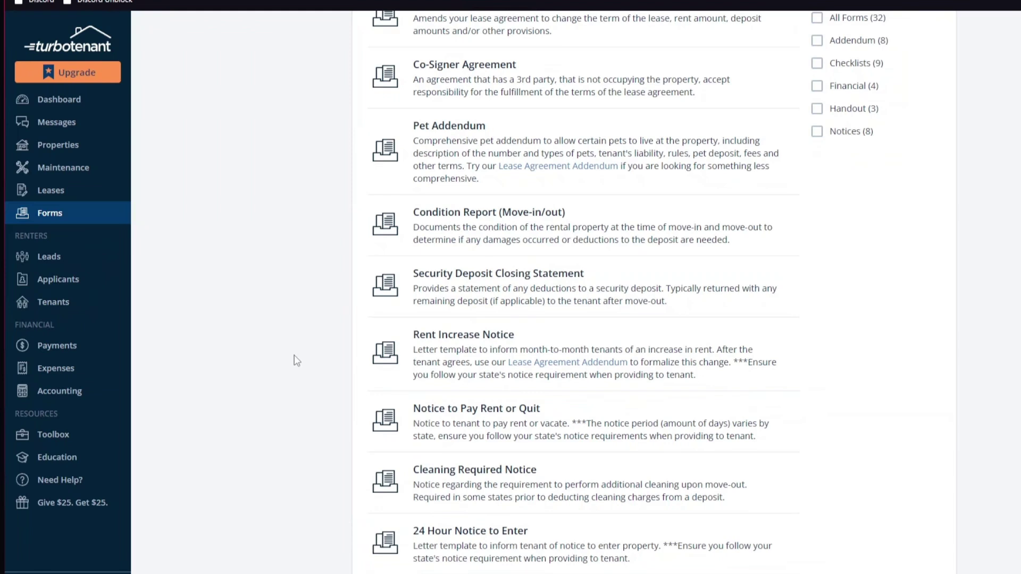
scroll(294, 356, down, 2)
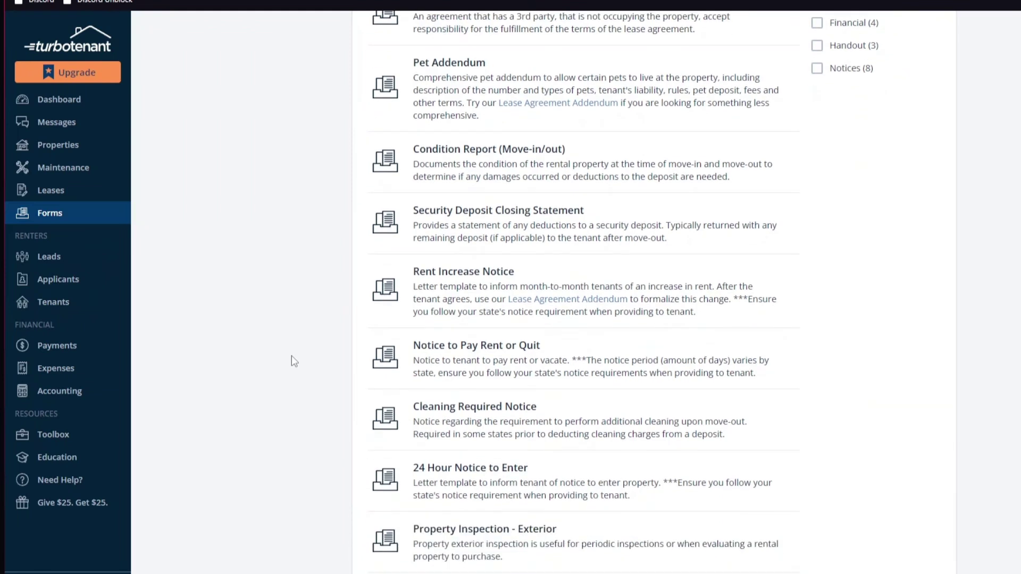
scroll(291, 356, down, 1)
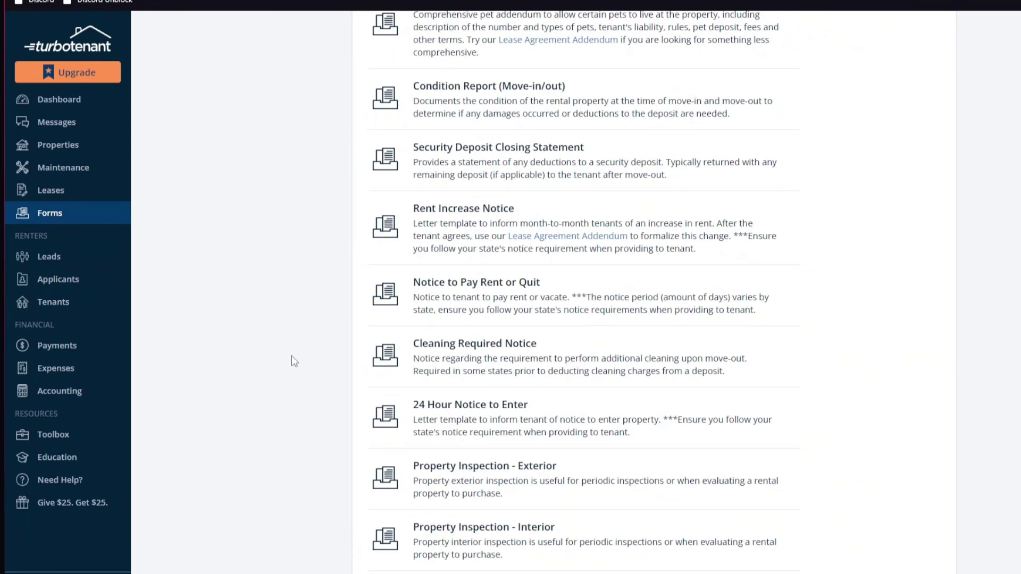
scroll(291, 355, down, 1)
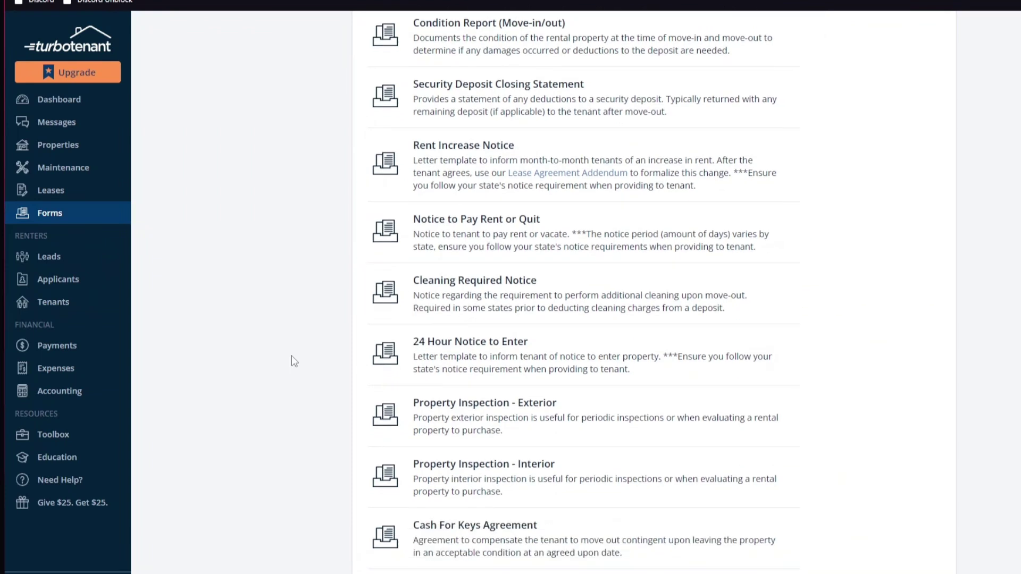
scroll(291, 355, down, 1)
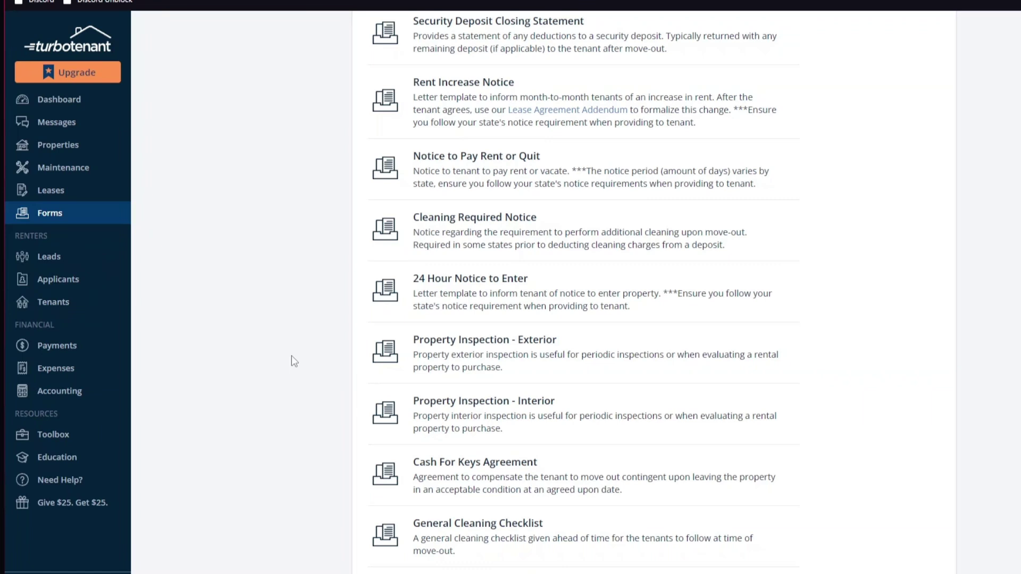
scroll(291, 355, down, 1)
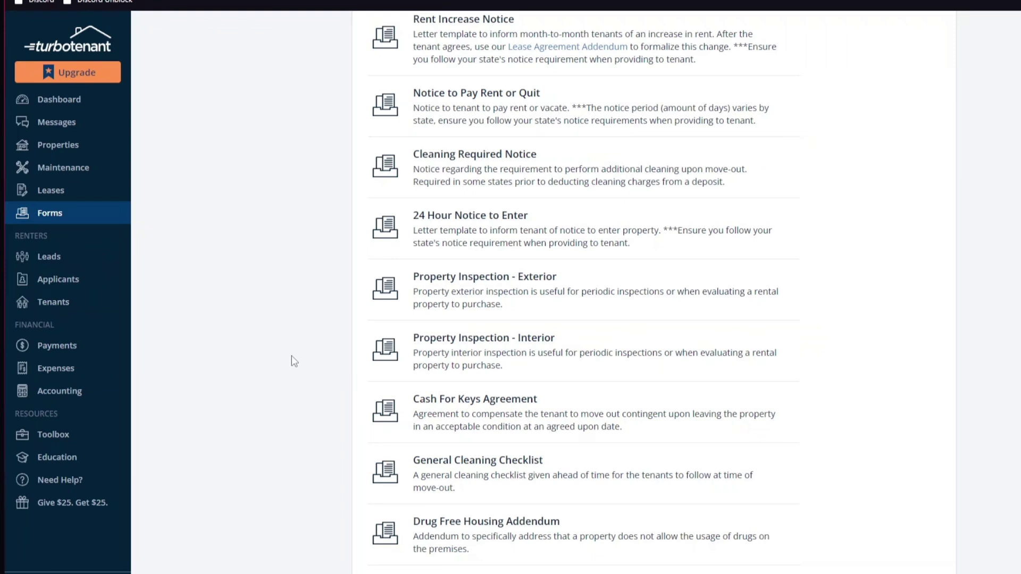
scroll(291, 361, down, 1)
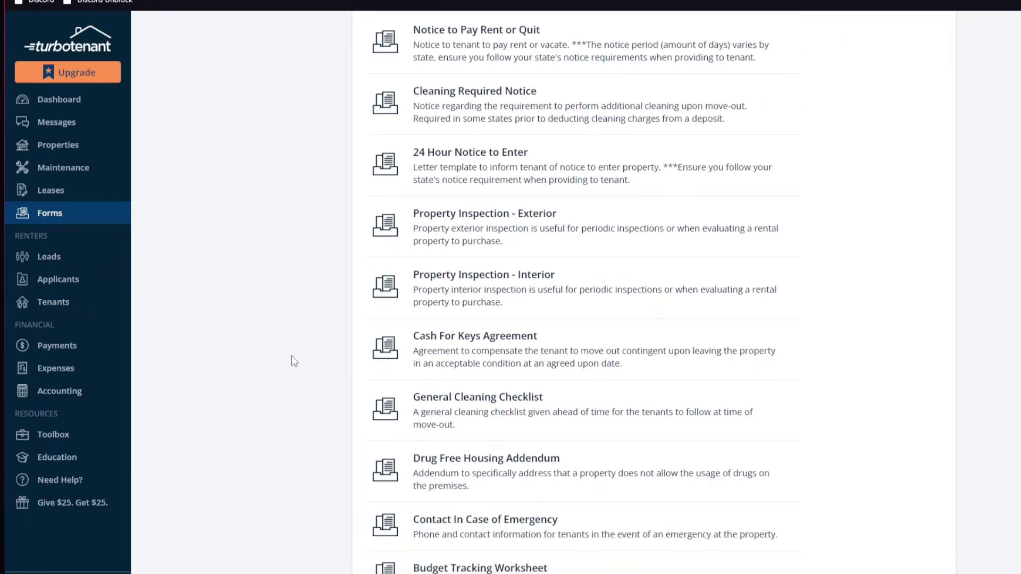
scroll(494, 407, down, 1)
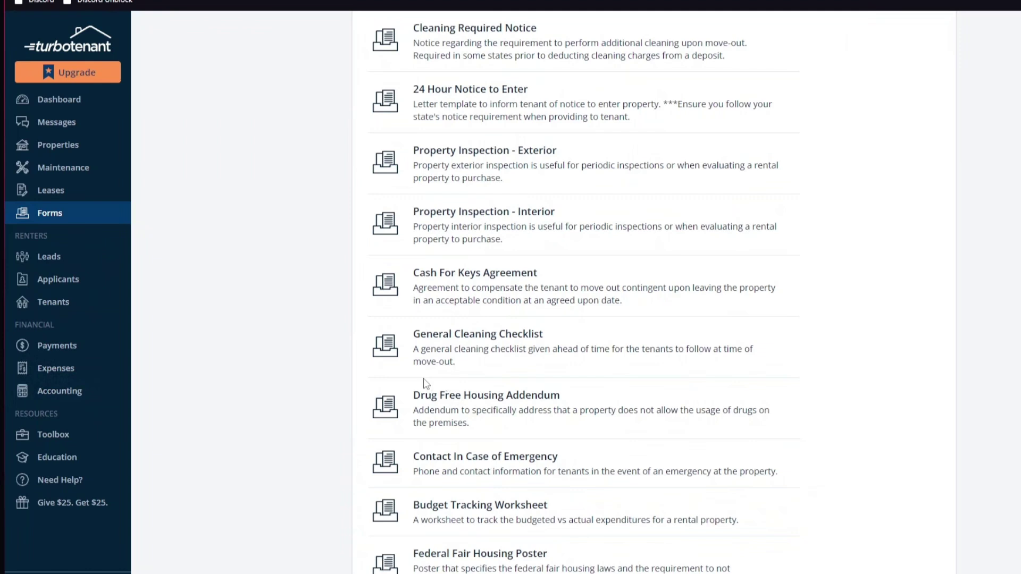
scroll(406, 384, up, 2)
scroll(405, 384, down, 1)
scroll(405, 383, down, 1)
scroll(406, 383, down, 1)
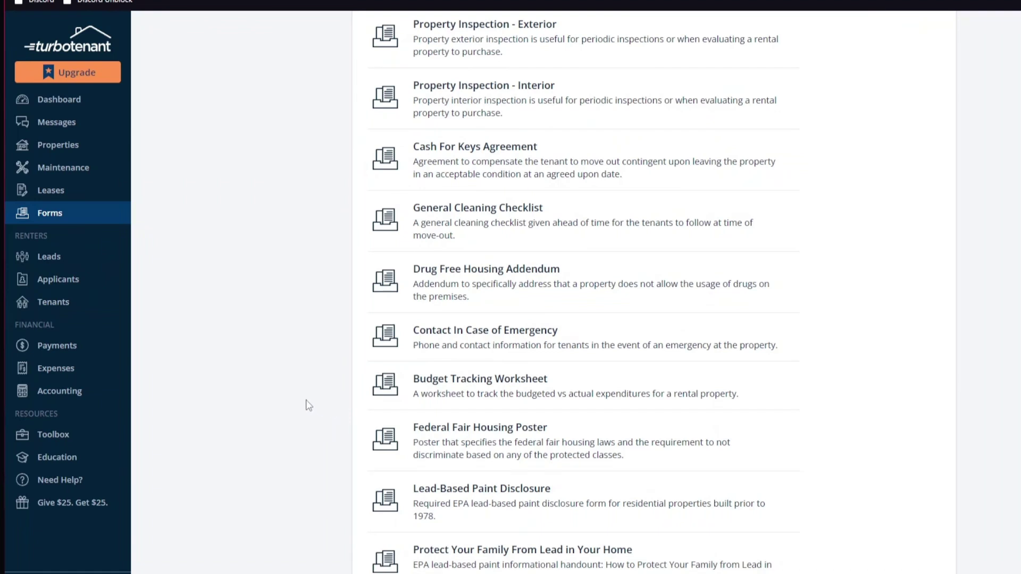
scroll(309, 405, down, 1)
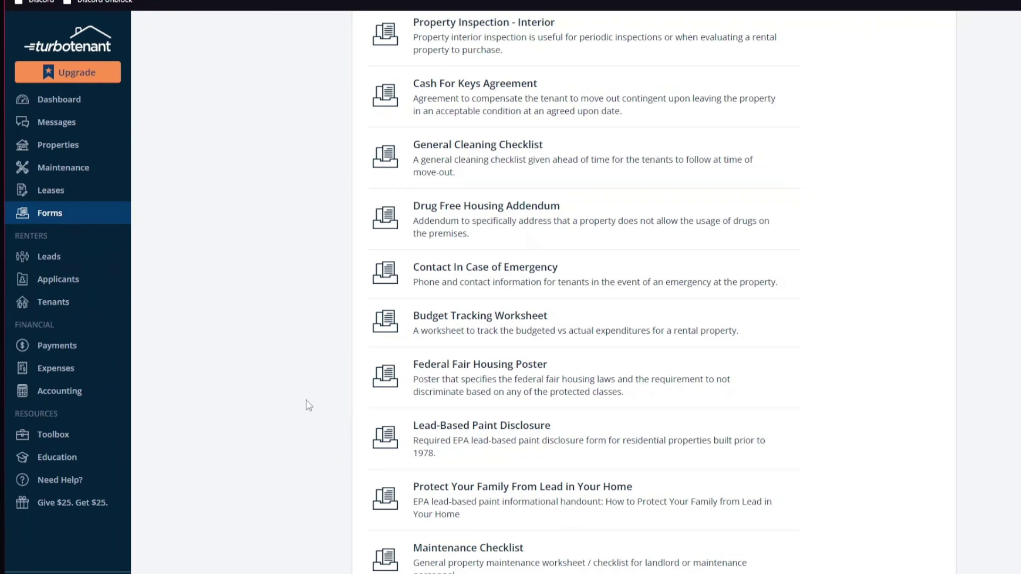
scroll(309, 405, down, 2)
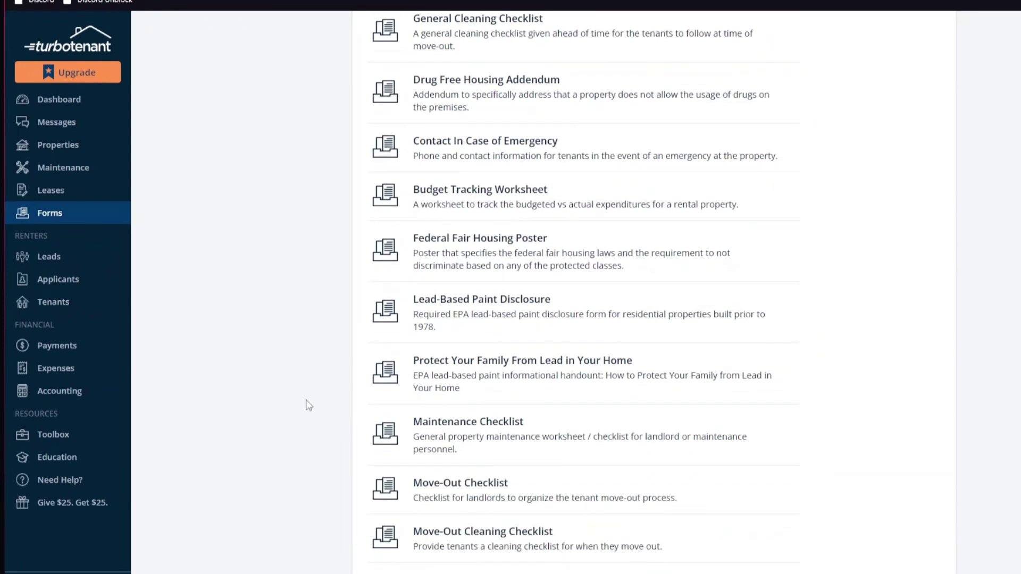
scroll(309, 405, down, 2)
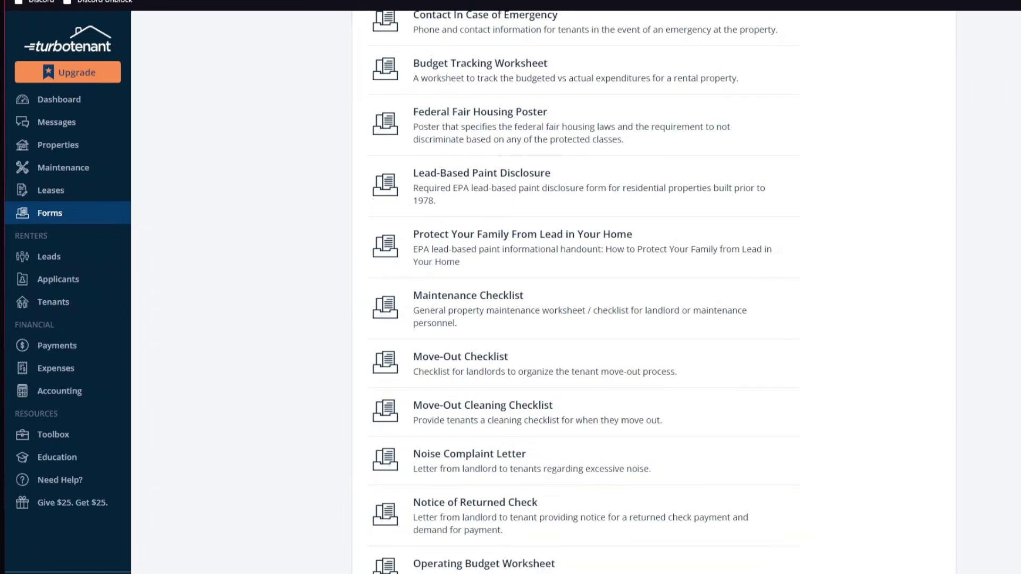
scroll(309, 406, down, 1)
scroll(308, 405, up, 2)
scroll(309, 406, down, 4)
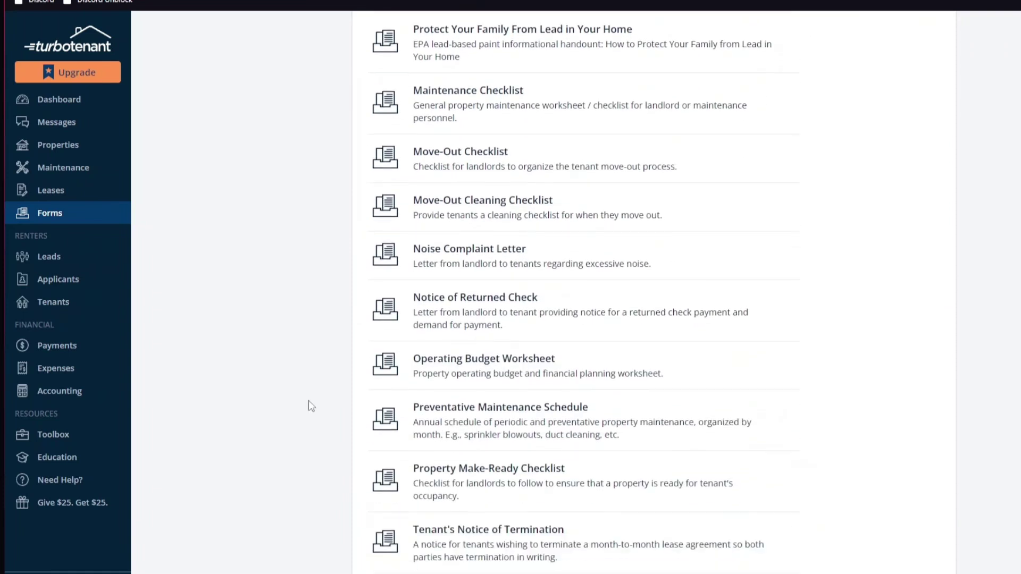
scroll(309, 406, down, 3)
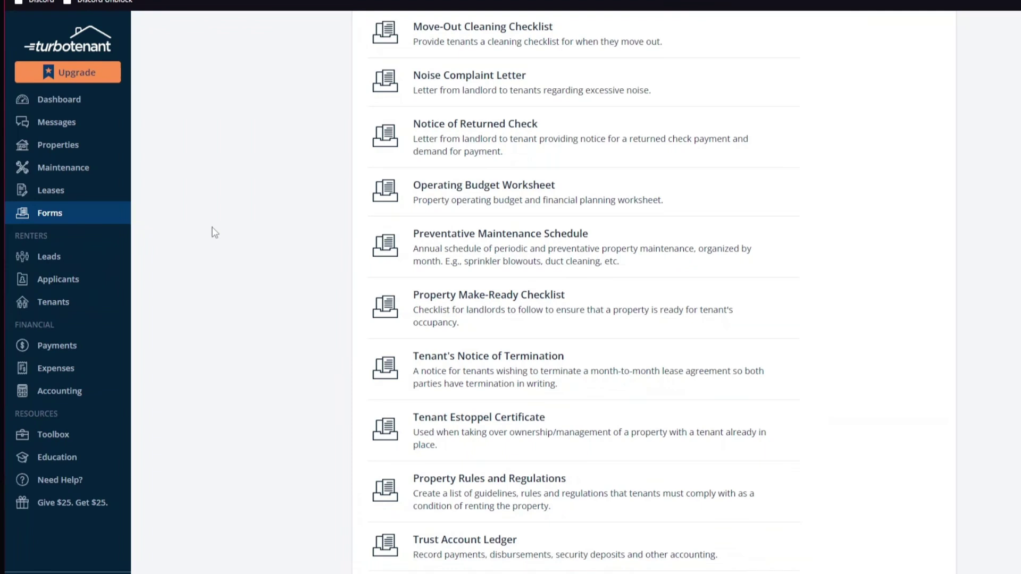
- Visit Maintenance, Leases and Leads from the sidebar, then go to Applicants
click(71, 169)
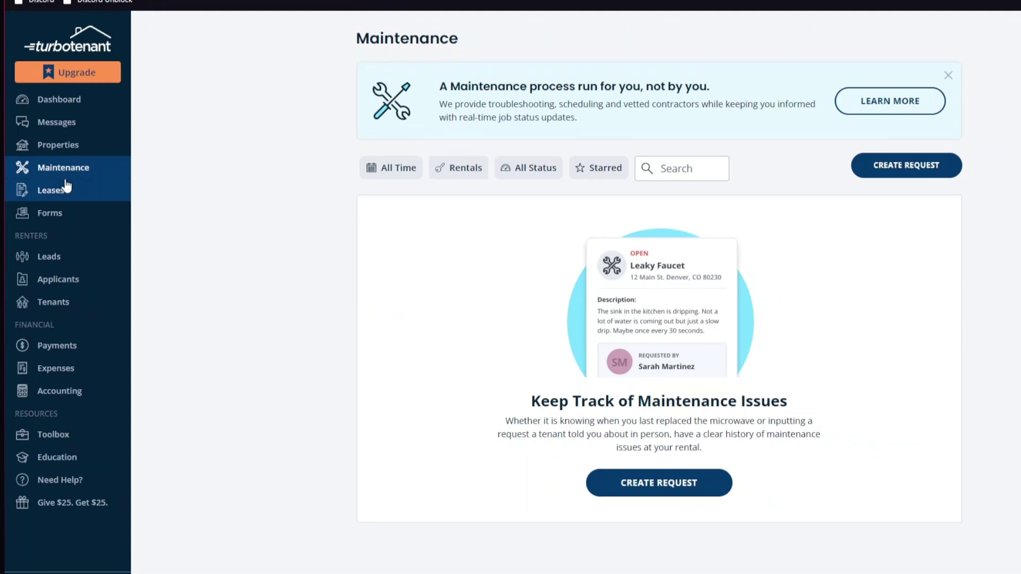
click(64, 189)
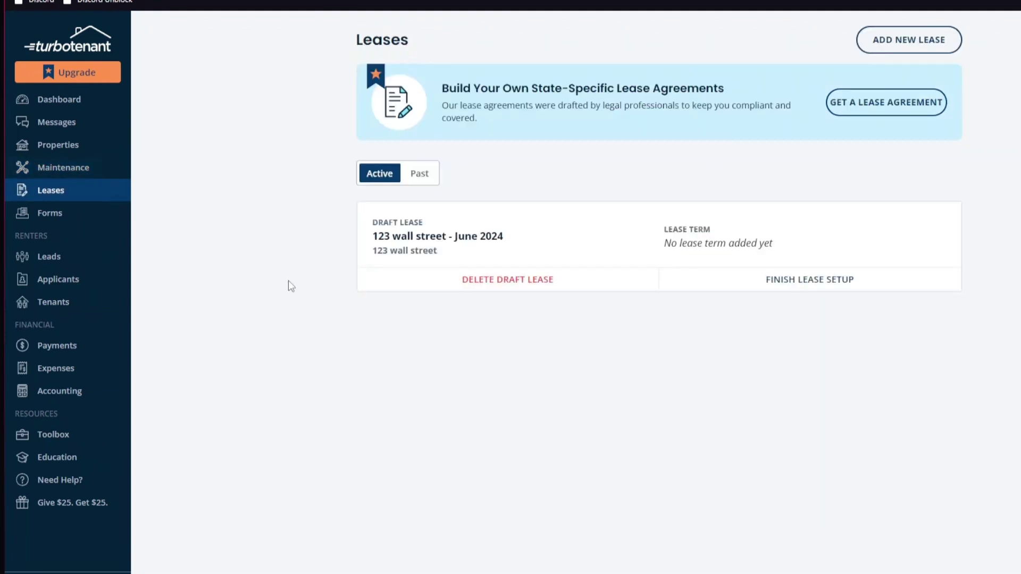
click(40, 259)
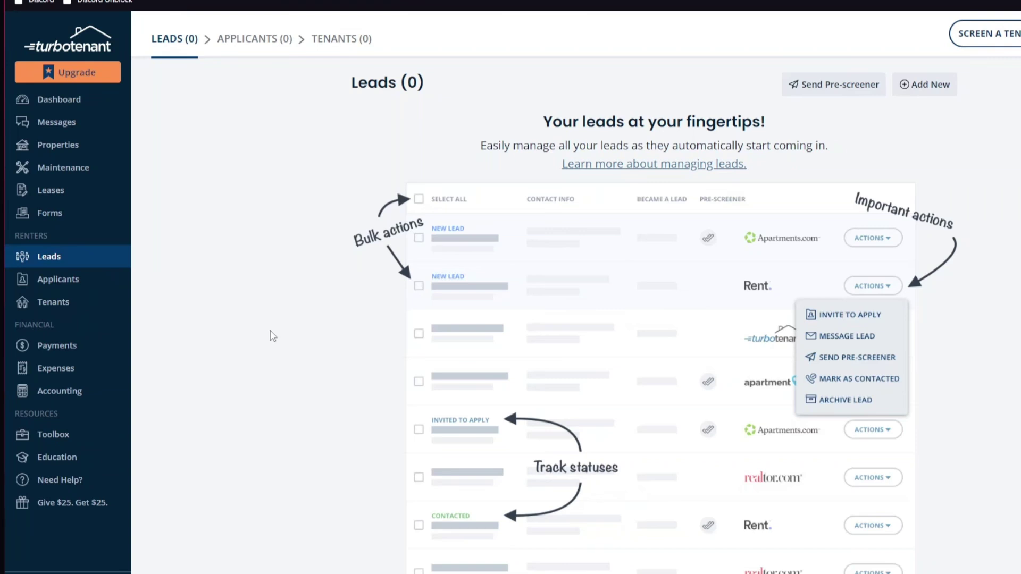
scroll(272, 335, down, 1)
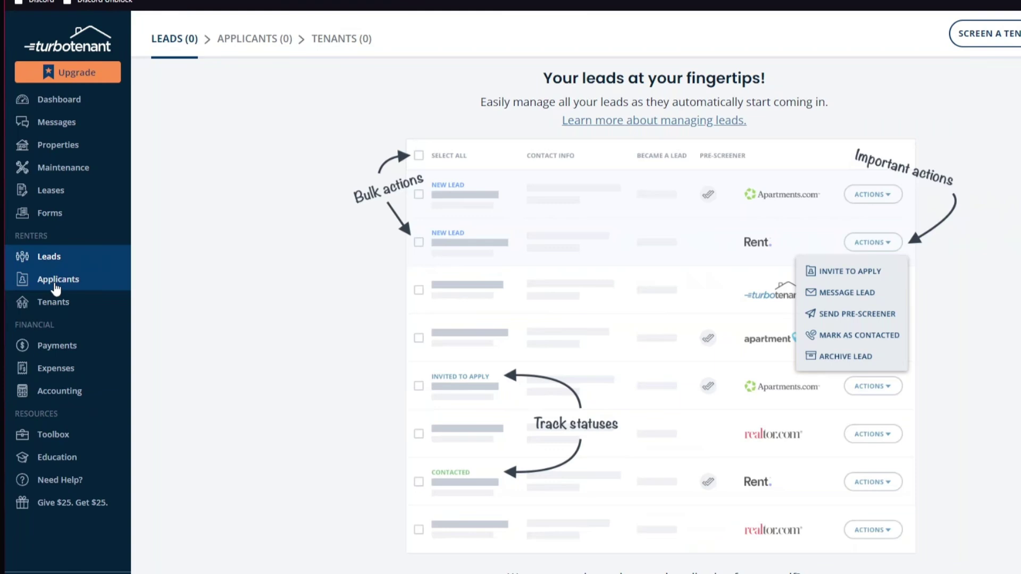
click(55, 288)
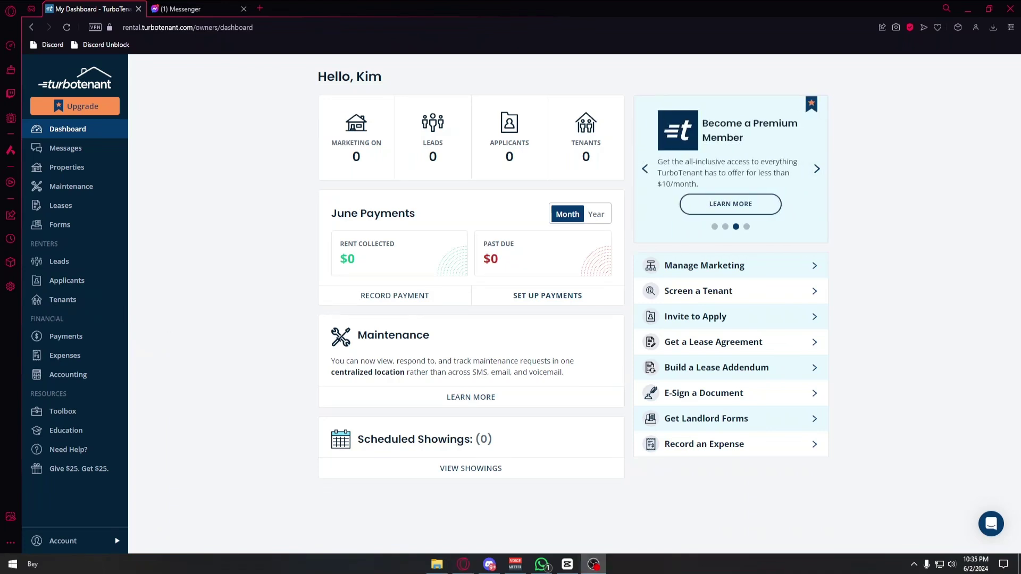
- Return to the Leads page from the left sidebar
click(61, 266)
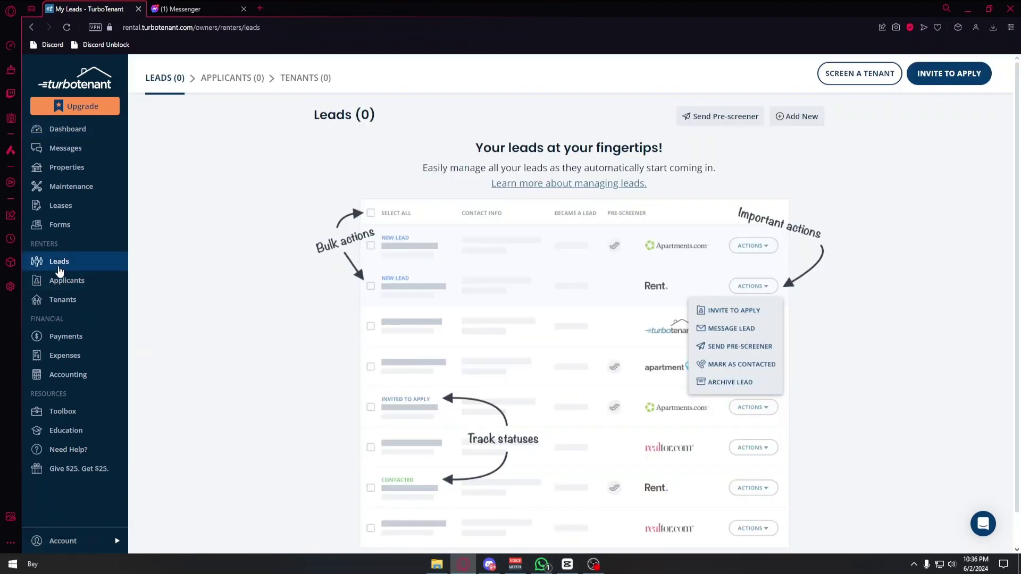